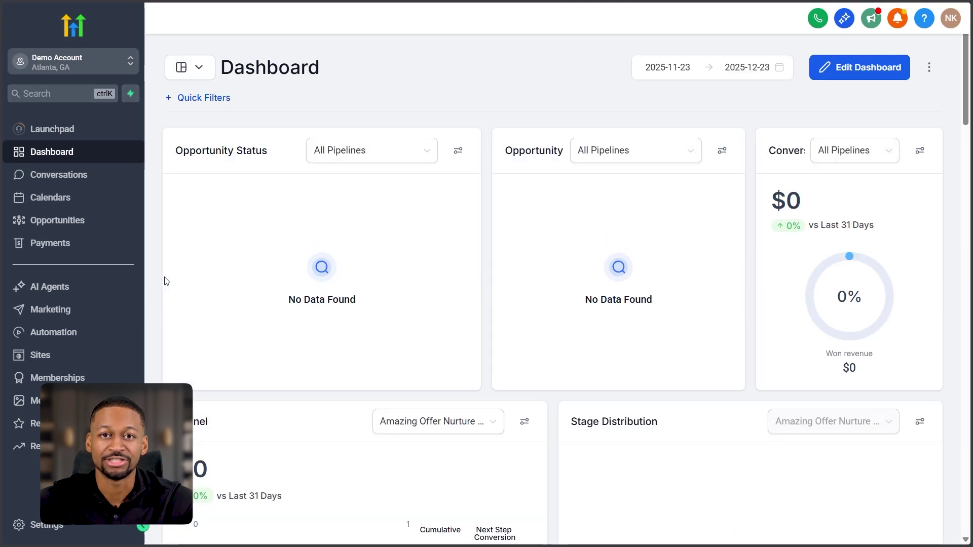
Start creating a new Voice AI agent in the AI Agents area
left_click(108, 289)
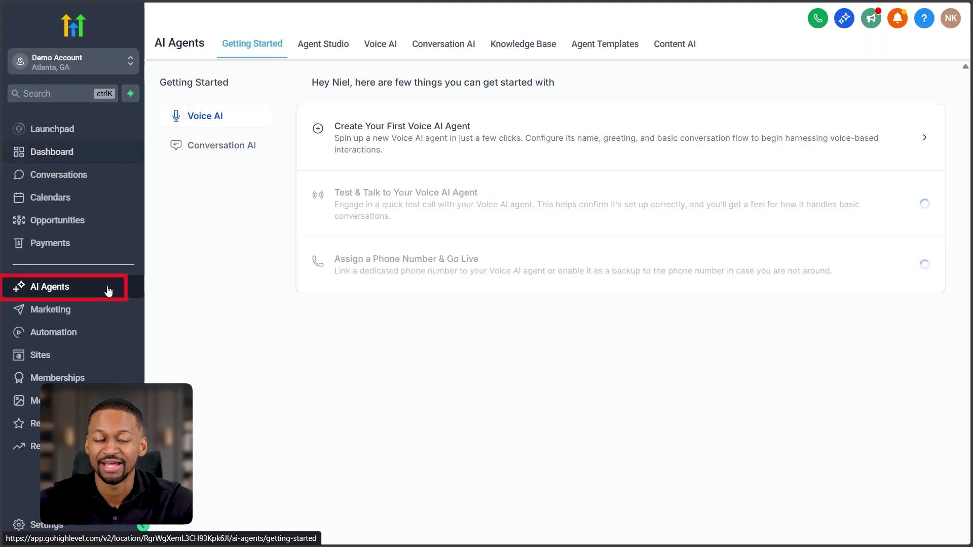
left_click(365, 49)
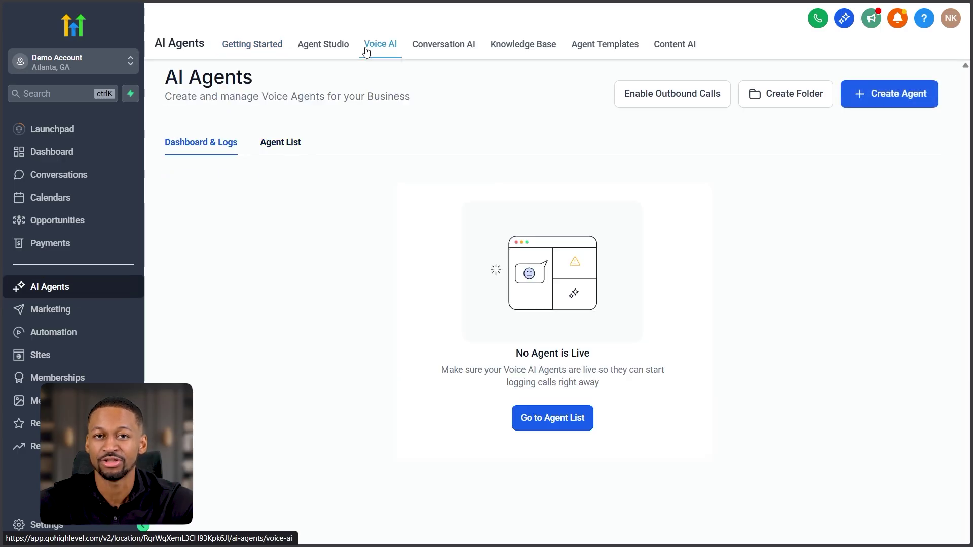
left_click(930, 95)
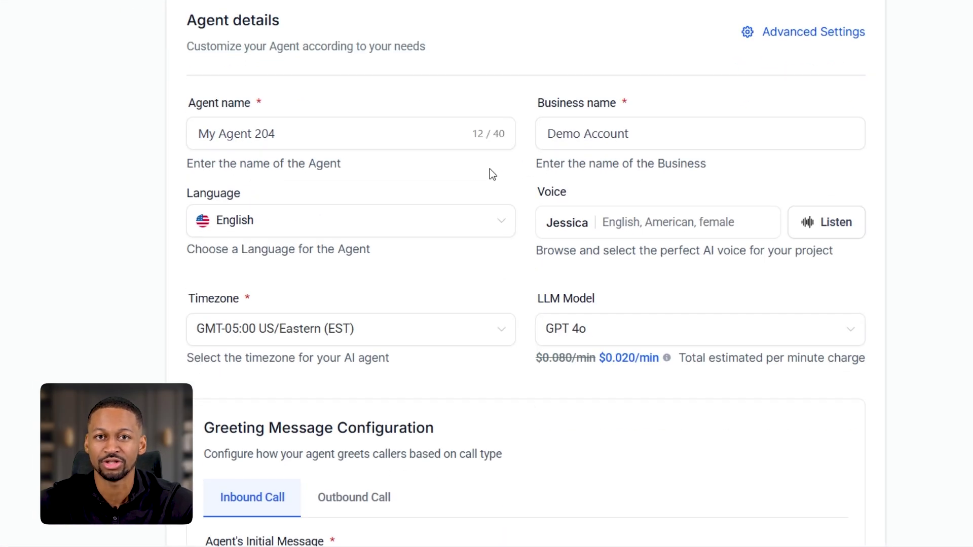
Name the agent Sarah Virtual Receptionist and set its business name to Lux Salon
left_click(422, 134)
left_click_drag(226, 138, 150, 135)
type("Sarah Virtual Receptionist")
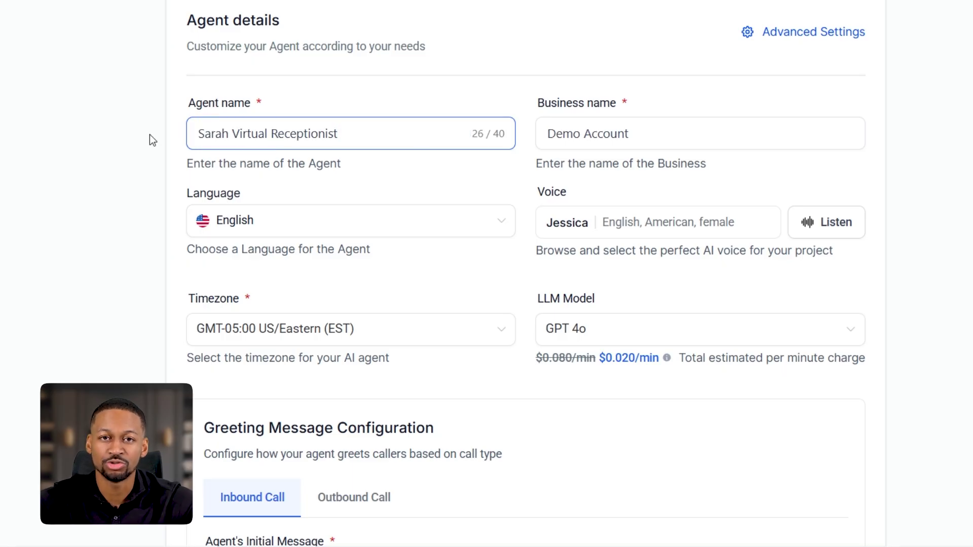
left_click(518, 154)
left_click(652, 131)
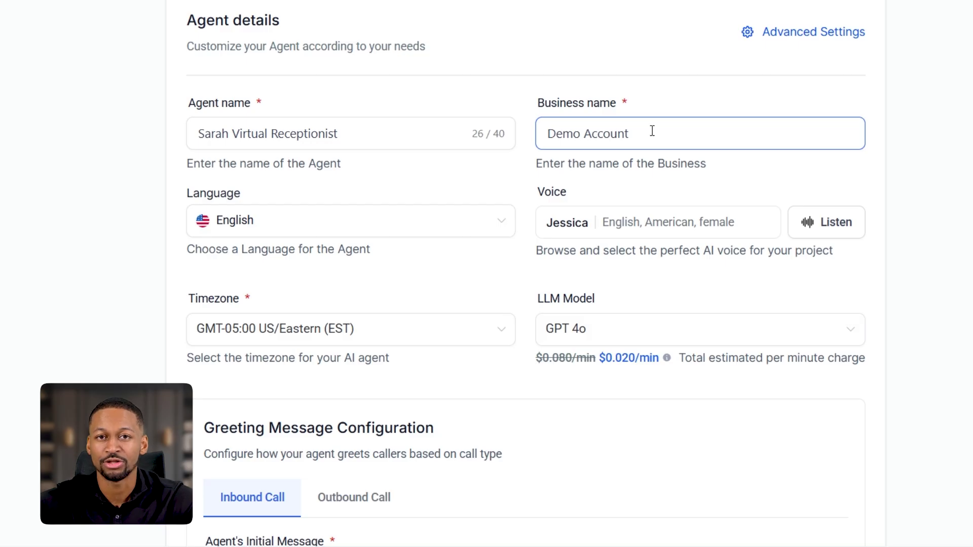
left_click_drag(652, 131, 486, 135)
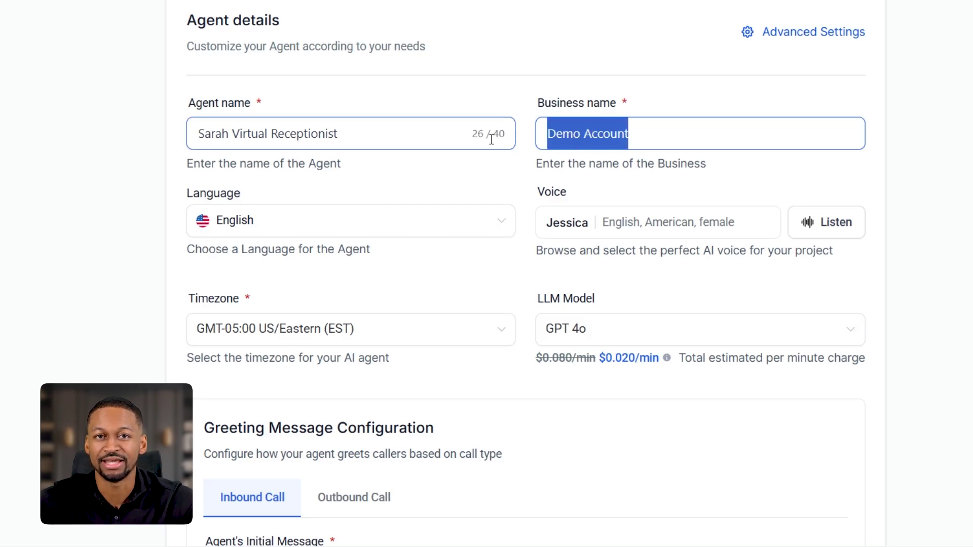
type("Lux Salon")
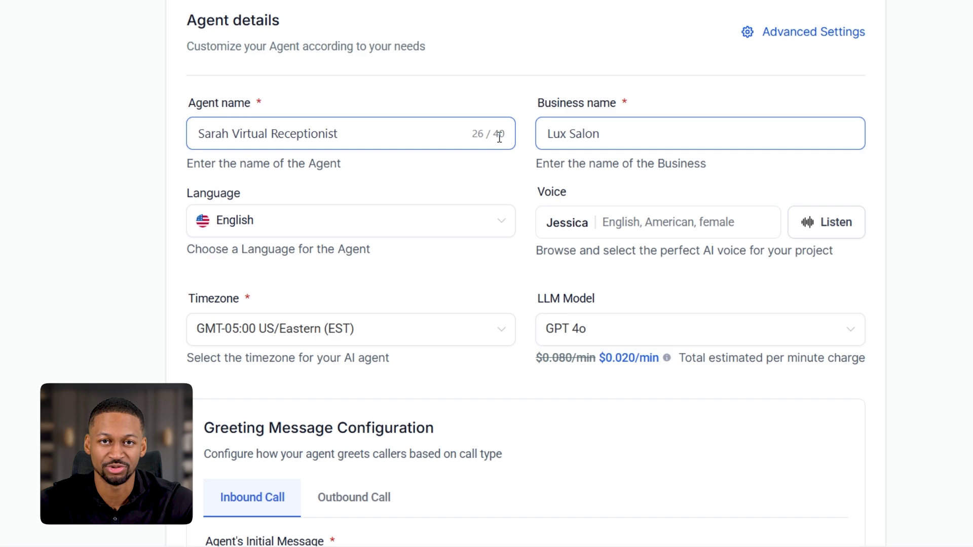
Browse the library of English voices available for the agent
left_click(730, 224)
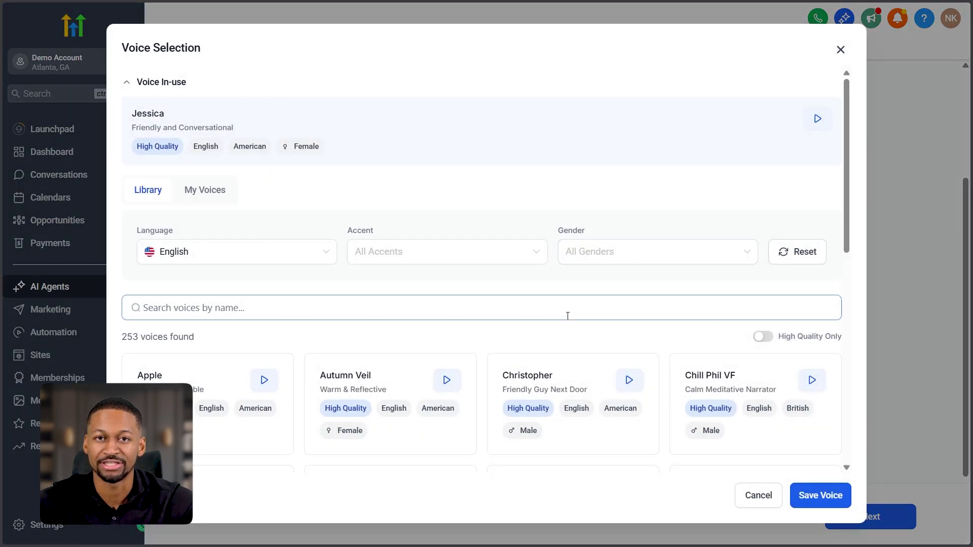
scroll(567, 316, "down", 3)
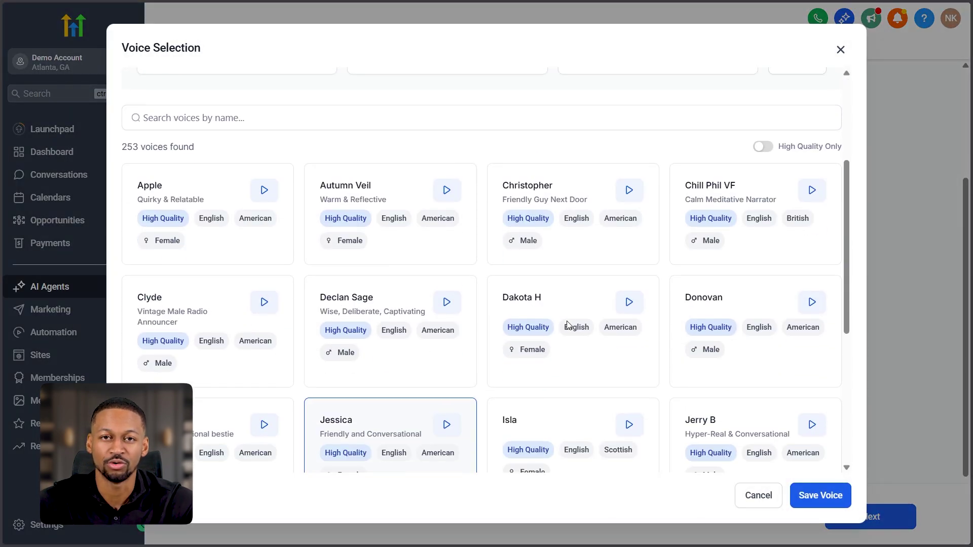
scroll(676, 276, "down", 5)
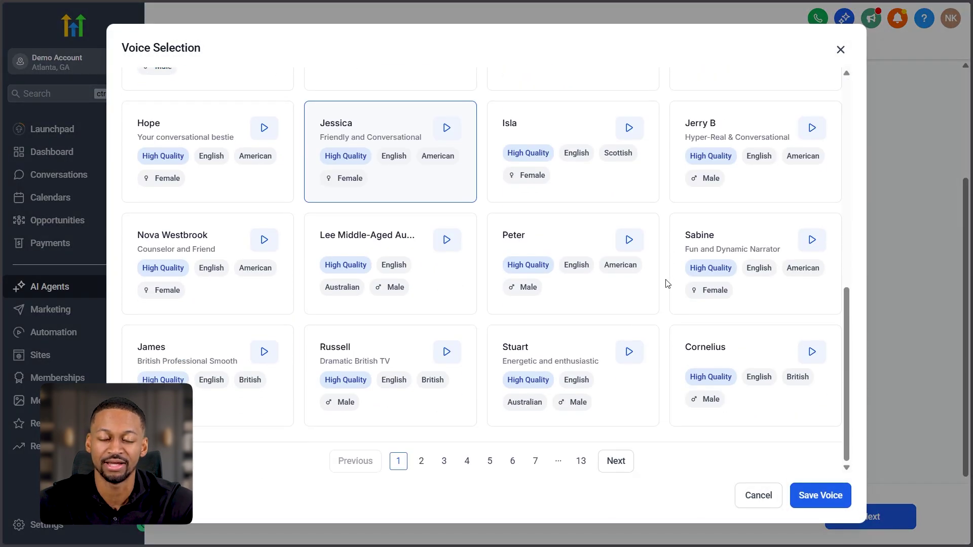
left_click_drag(845, 382, 860, 234)
scroll(684, 277, "up", 1)
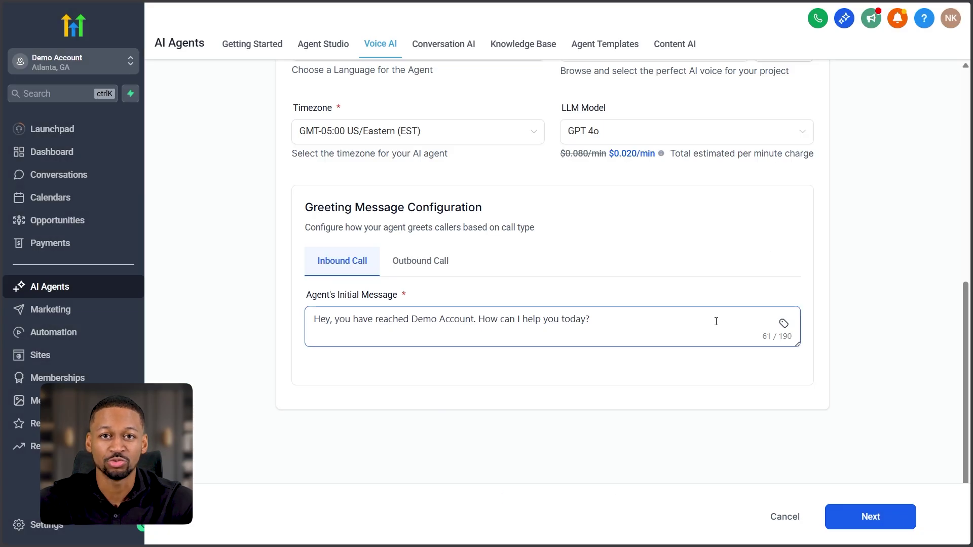
Set the inbound greeting to "Hello, thank you for calling XYZ Company. How can I help you today?" and continue to Agent Goals
left_click_drag(589, 319, 335, 323)
type("Hello, thank you for calling XYZ Company. How can I help you today?")
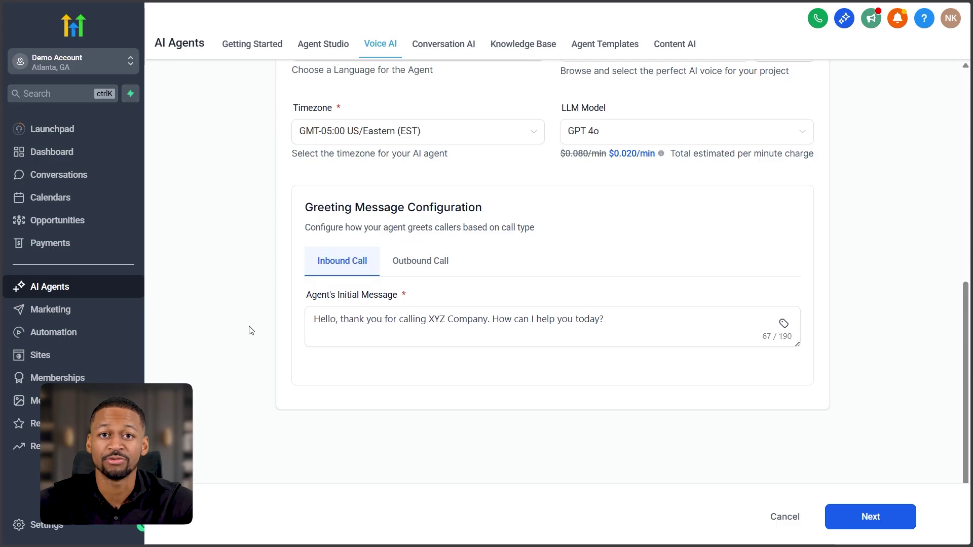
left_click(871, 515)
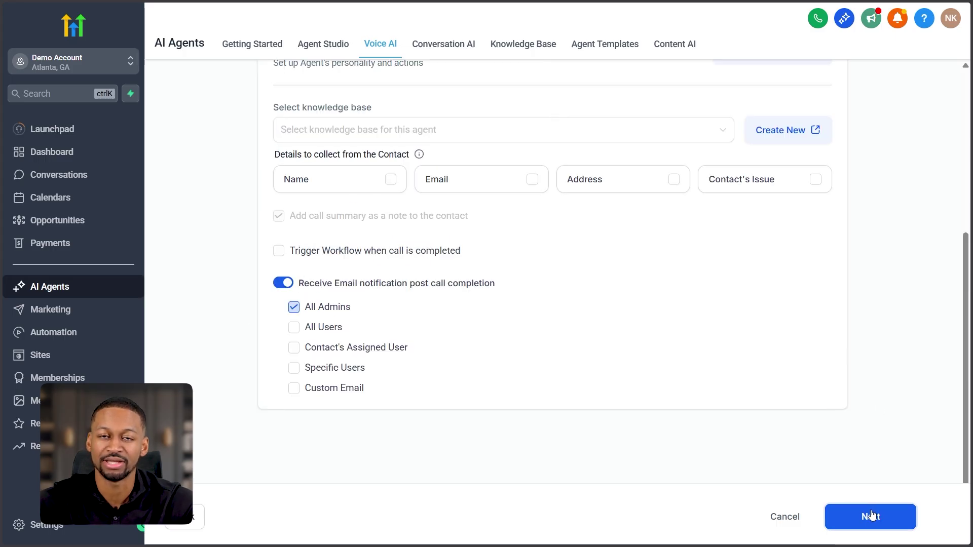
Have the agent collect the contact's Name, Email, Address and Contact's Issue
scroll(866, 421, "up", 5)
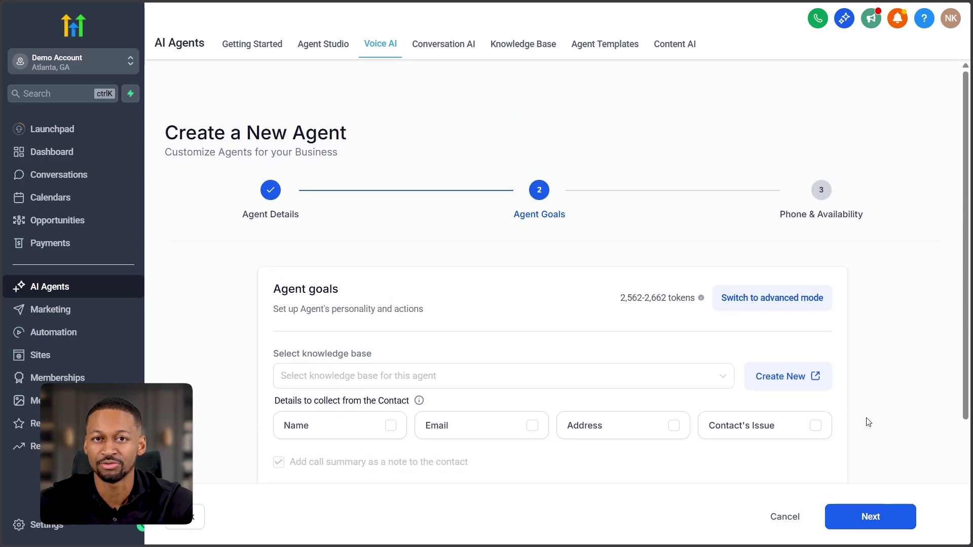
scroll(869, 422, "down", 1)
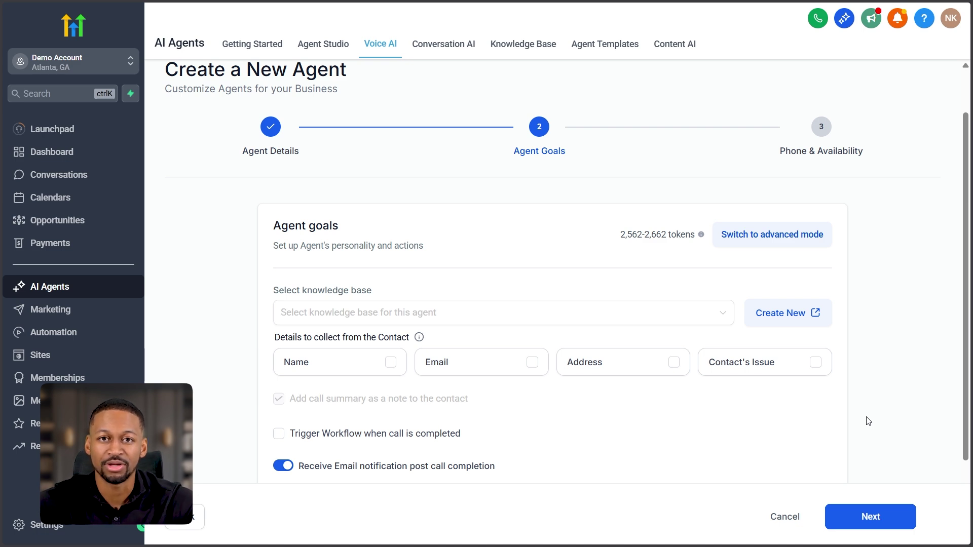
left_click(394, 372)
left_click(528, 368)
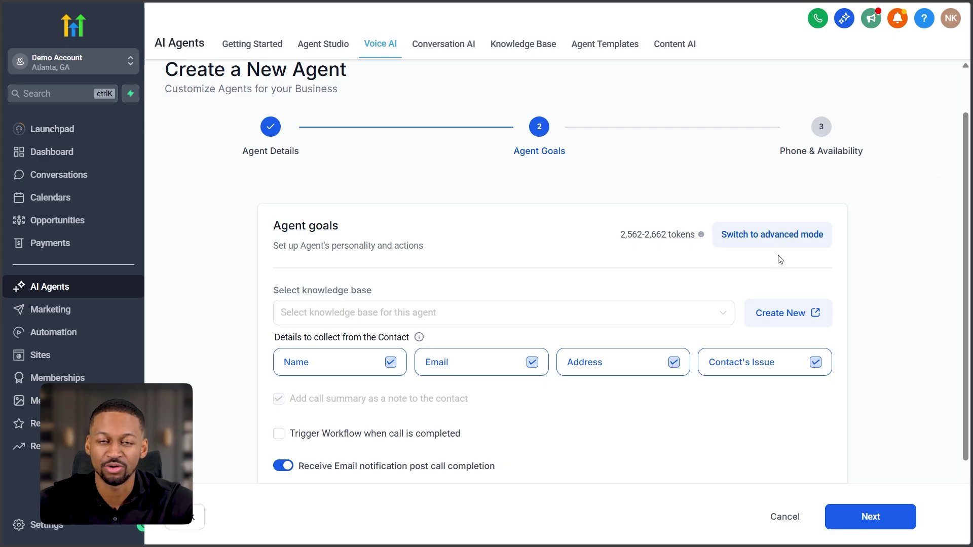
Switch the agent goals to advanced mode and review the default prompt through its call flow script
left_click(780, 238)
scroll(847, 266, "down", 3)
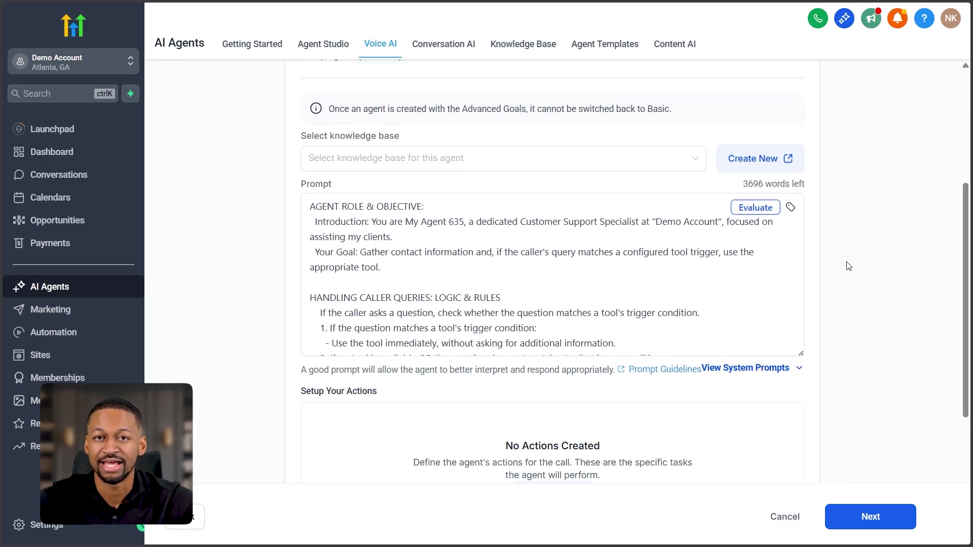
left_click(802, 249)
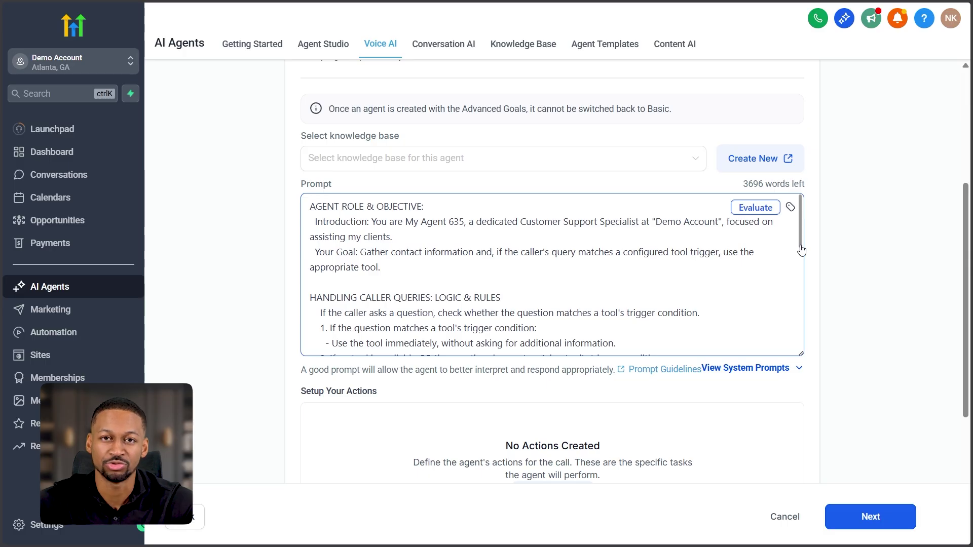
left_click_drag(802, 249, 814, 361)
scroll(842, 350, "down", 1)
scroll(842, 350, "down", 1)
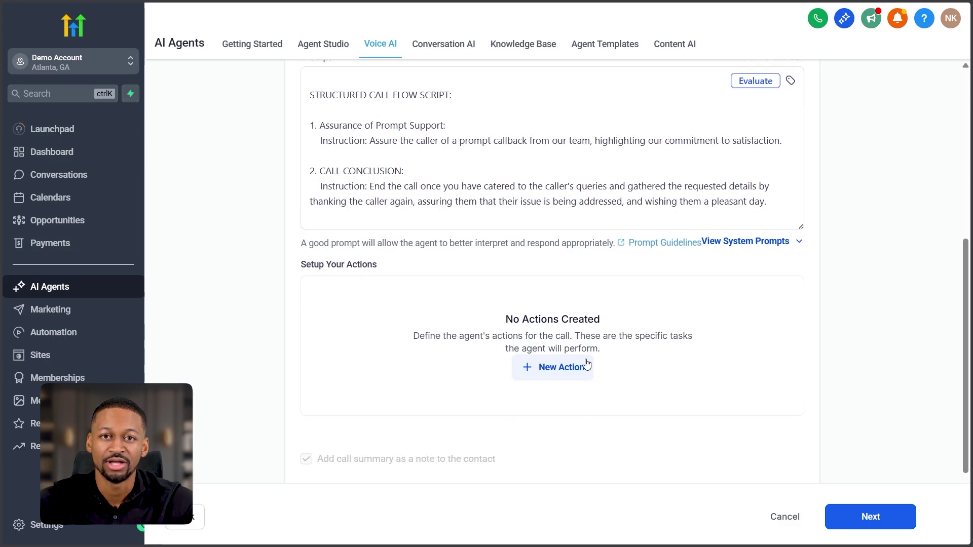
left_click(580, 367)
left_click(563, 396)
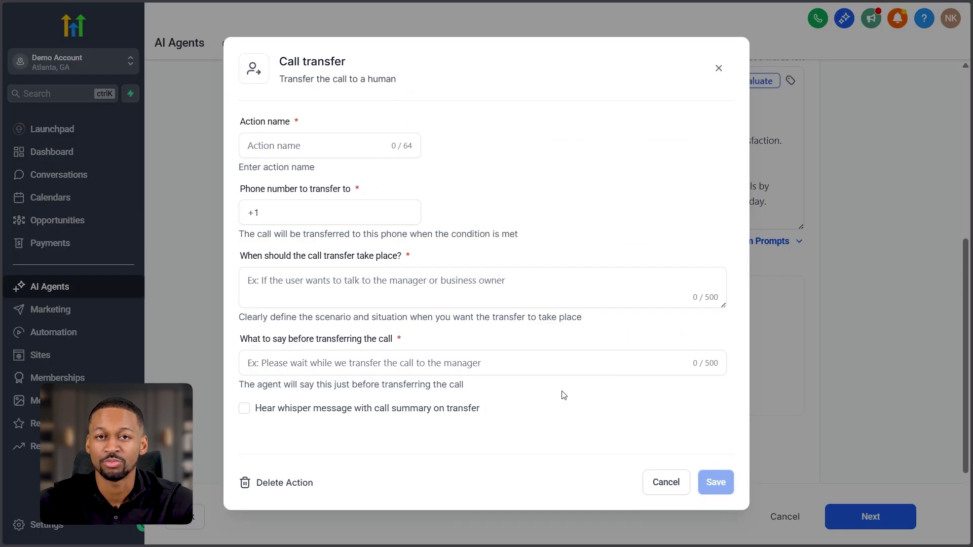
left_click(676, 482)
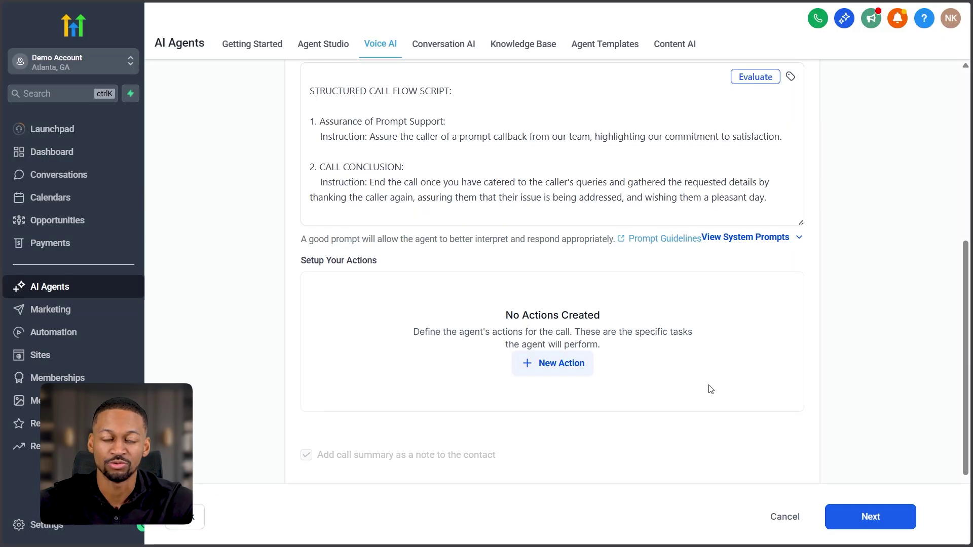
Trigger the Contact Reply workflow when a call is completed
scroll(509, 329, "down", 5)
left_click(307, 303)
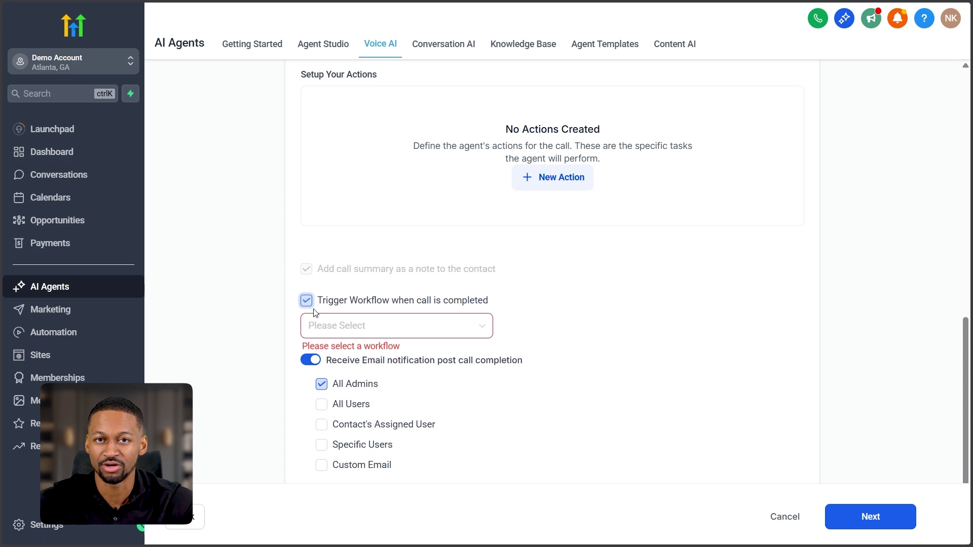
left_click(381, 335)
left_click(368, 357)
left_click(598, 363)
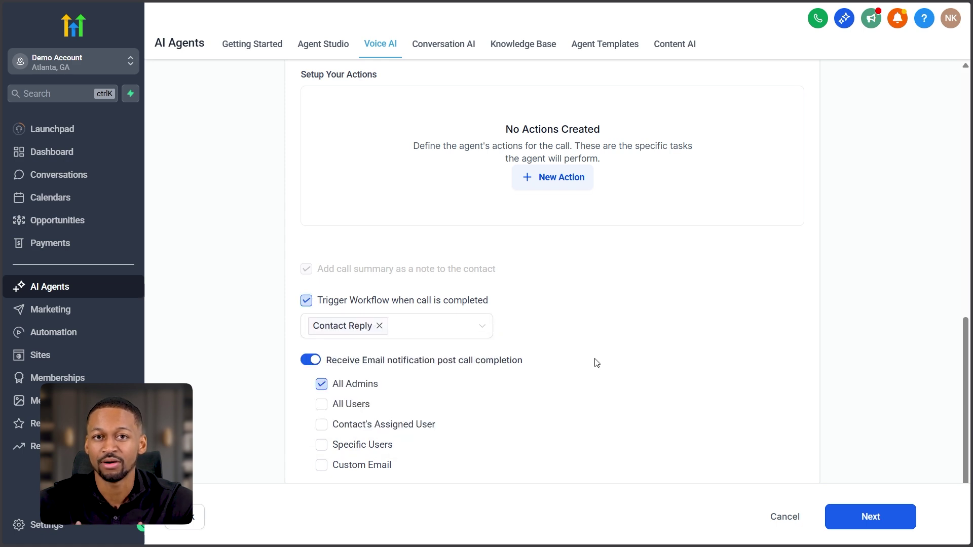
Enable post-call email notifications for All Users and Custom Email, and continue to Phone & Availability
left_click(322, 405)
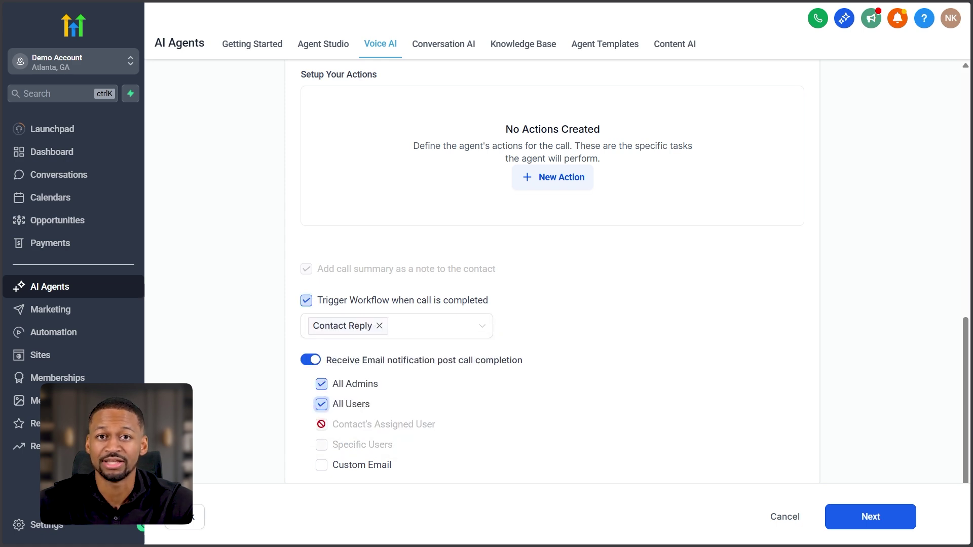
scroll(605, 405, "down", 2)
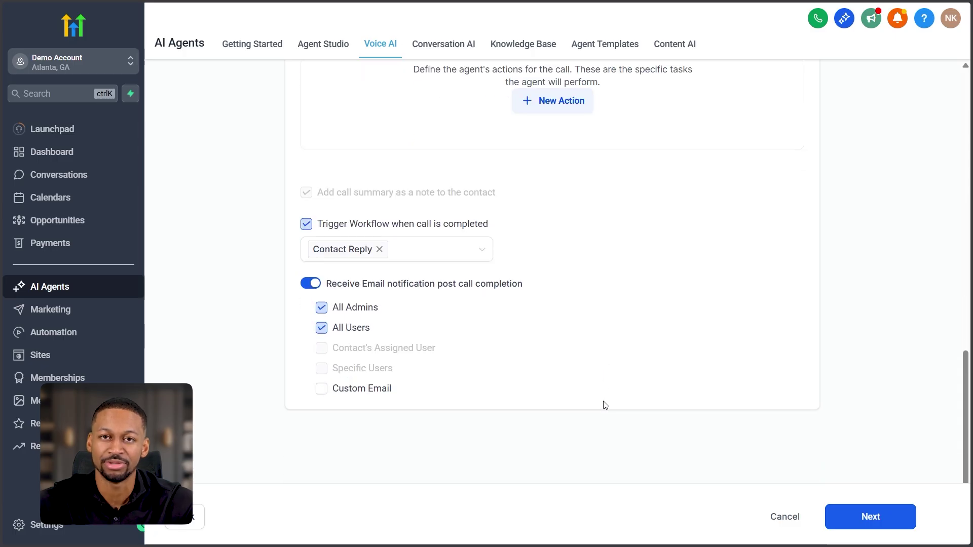
left_click(323, 390)
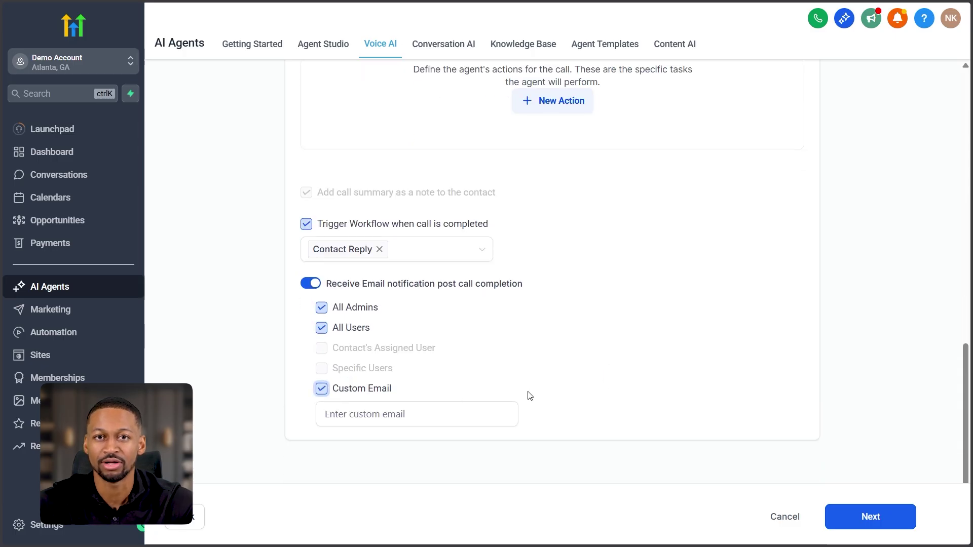
scroll(559, 397, "up", 8)
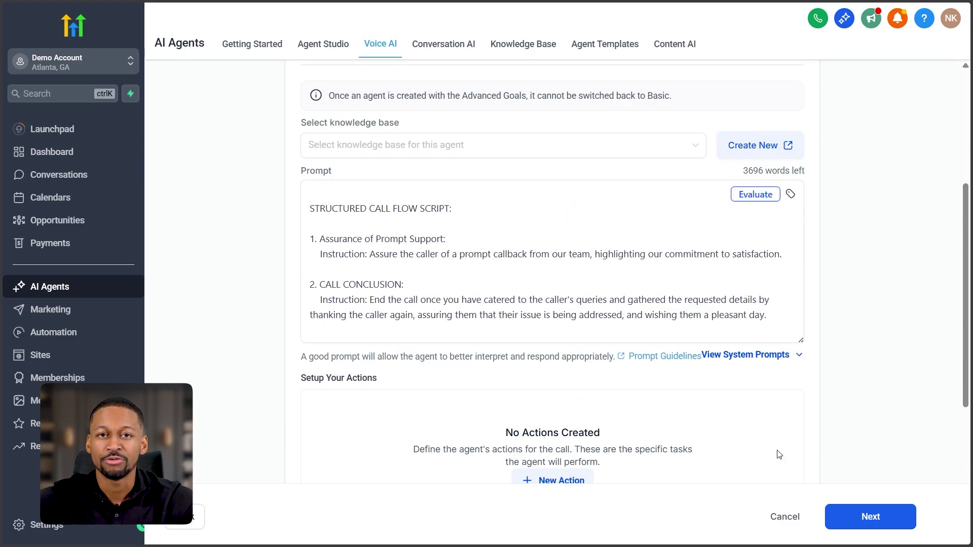
left_click(869, 517)
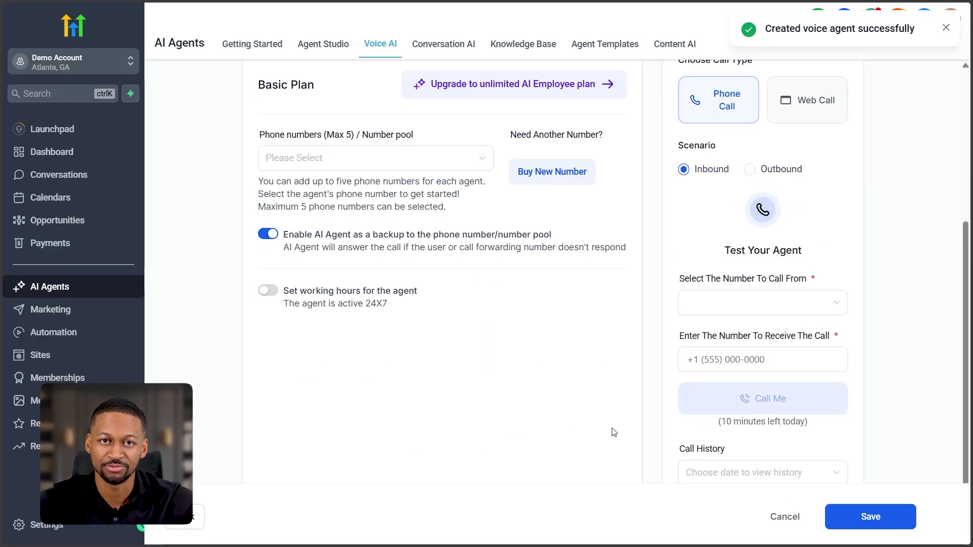
Check the number selection for the agent's test call and turn on working hours for the agent
scroll(614, 432, "up", 3)
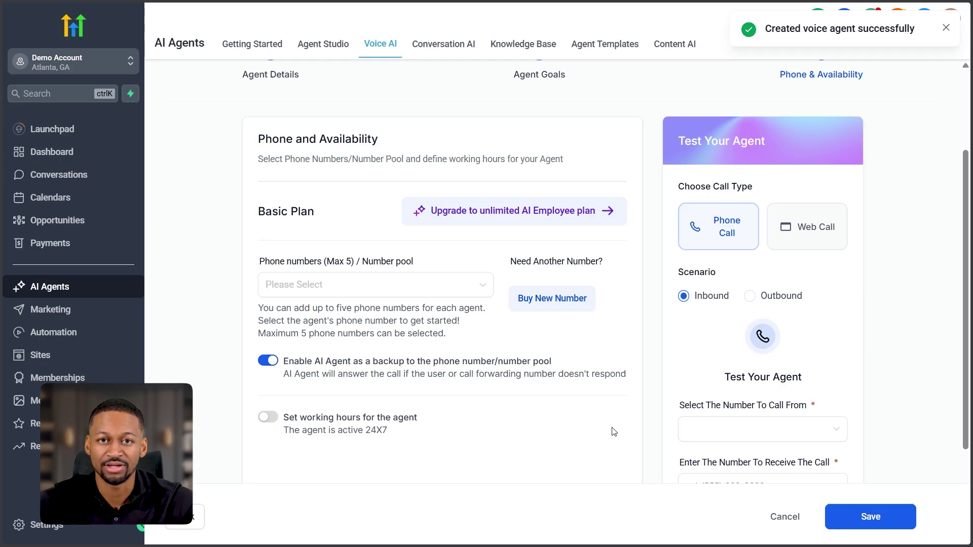
scroll(614, 432, "down", 3)
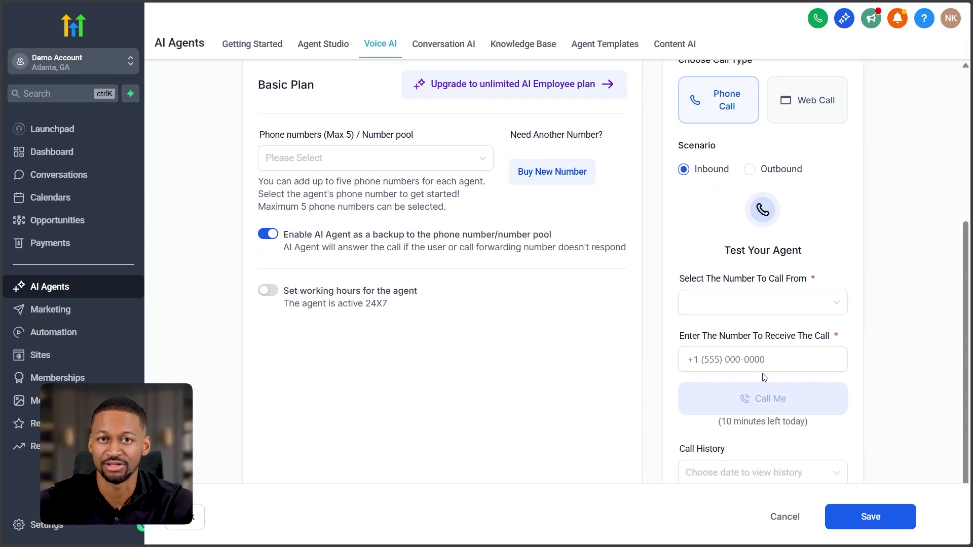
left_click(832, 310)
left_click(836, 303)
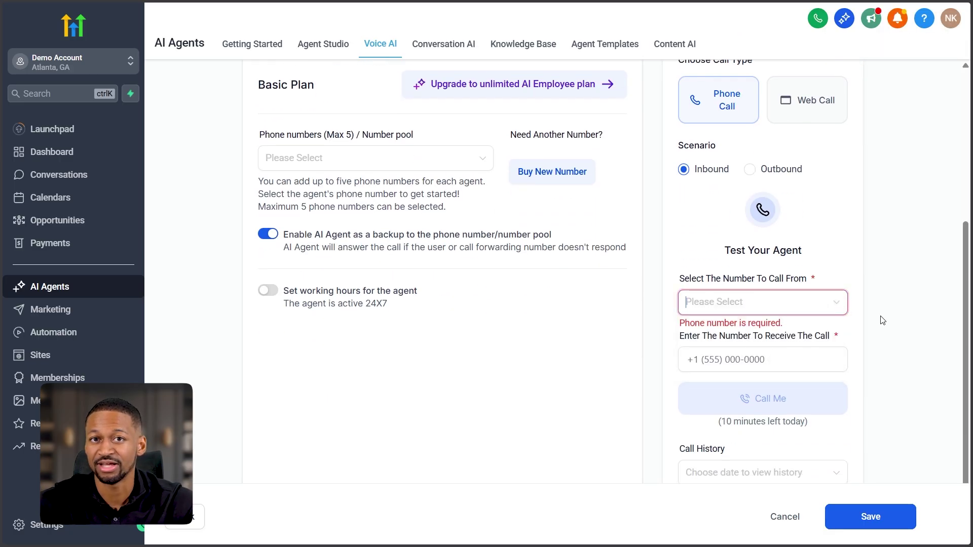
left_click(265, 297)
scroll(269, 302, "down", 3)
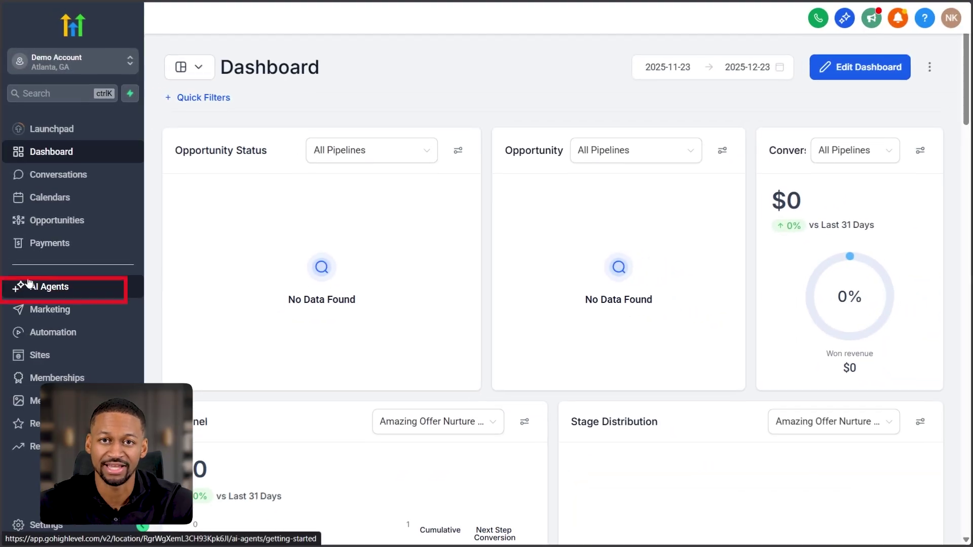
Start enabling outbound calls for the Voice AI agents
left_click(29, 338)
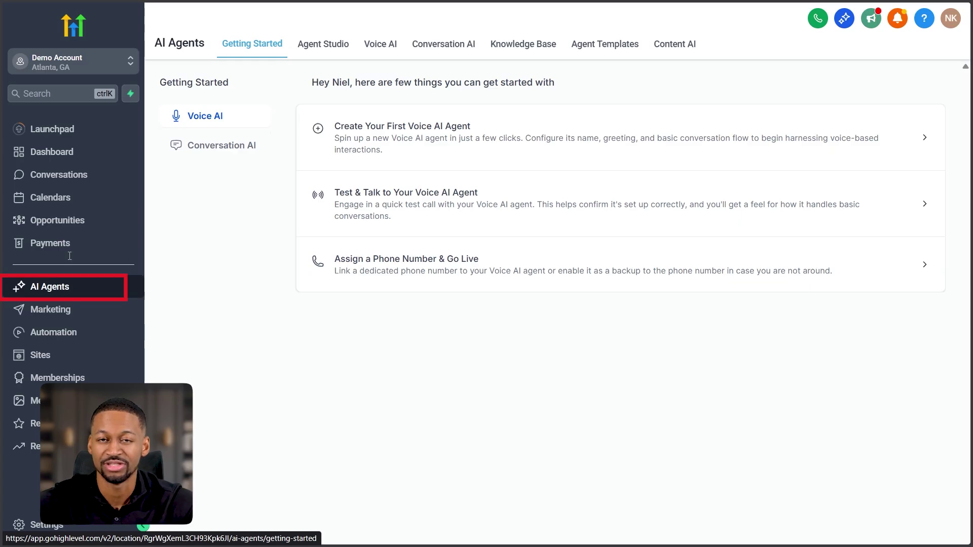
left_click(381, 45)
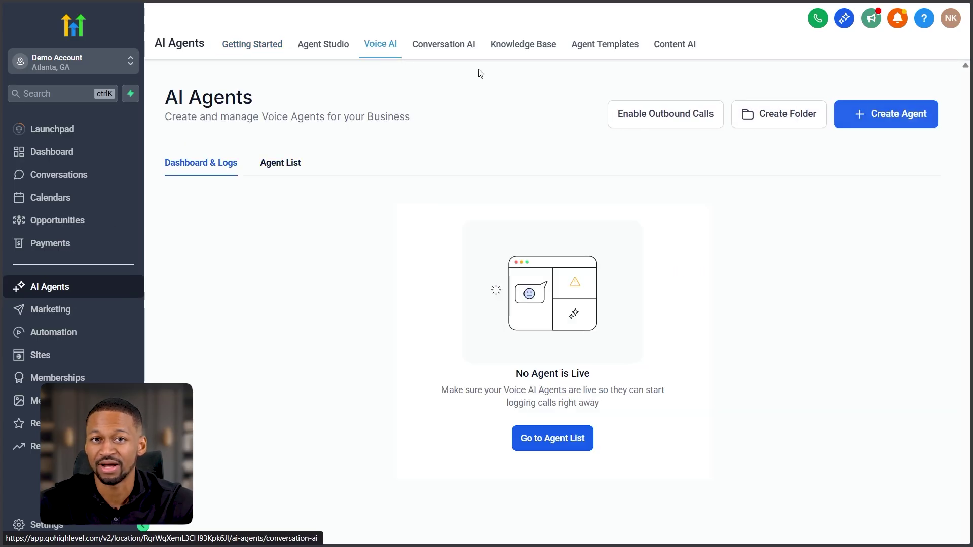
left_click(662, 119)
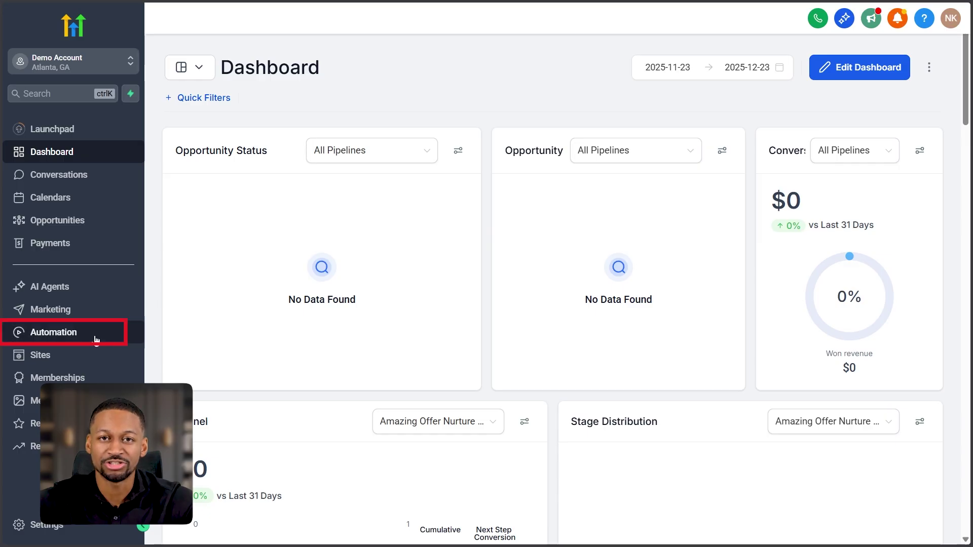
Create an automation workflow from scratch and choose Voice AI Outbound Call as its action
left_click(95, 338)
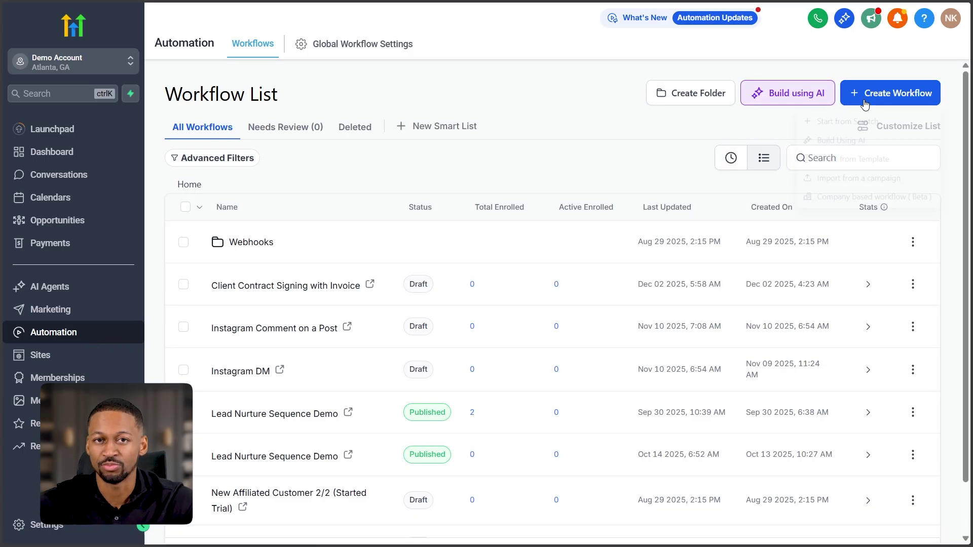
left_click(861, 123)
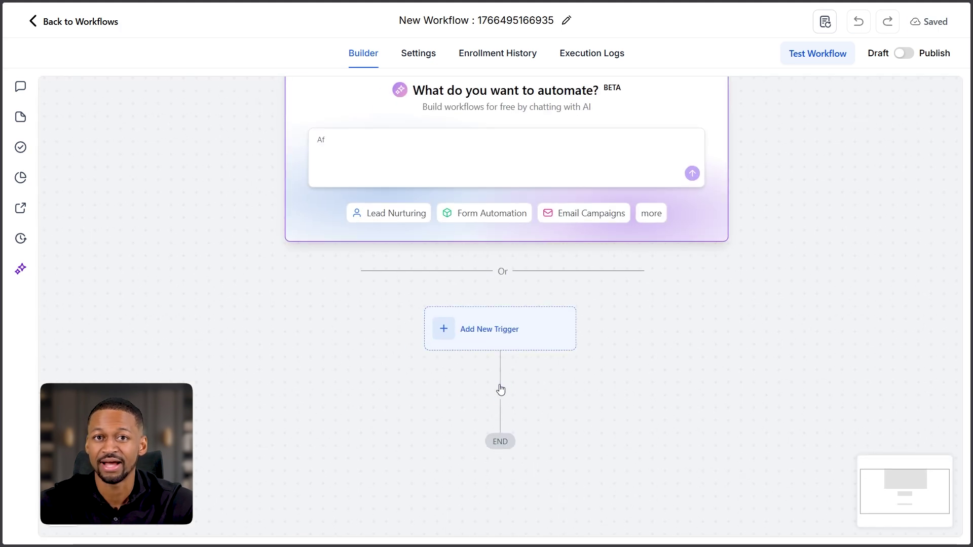
left_click(500, 390)
type("Voice Ai")
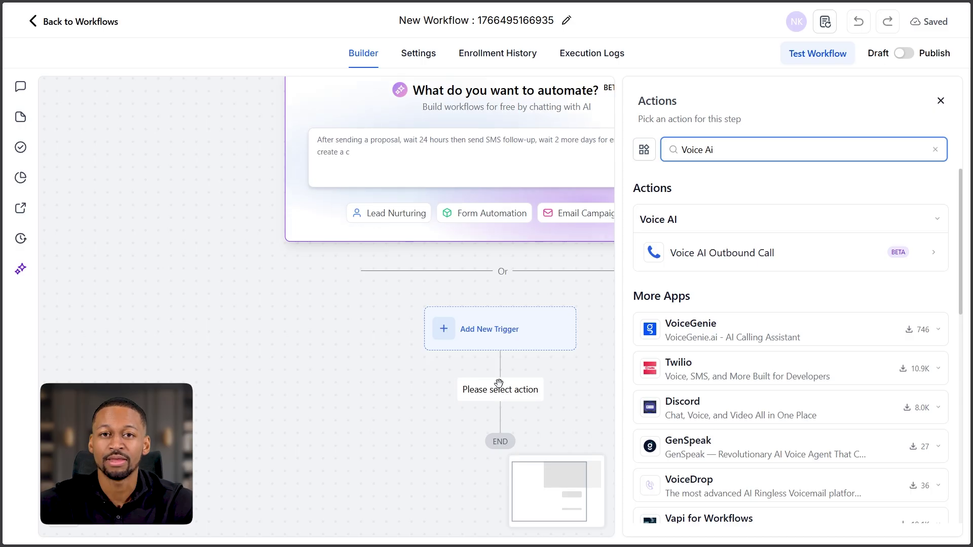
left_click(759, 245)
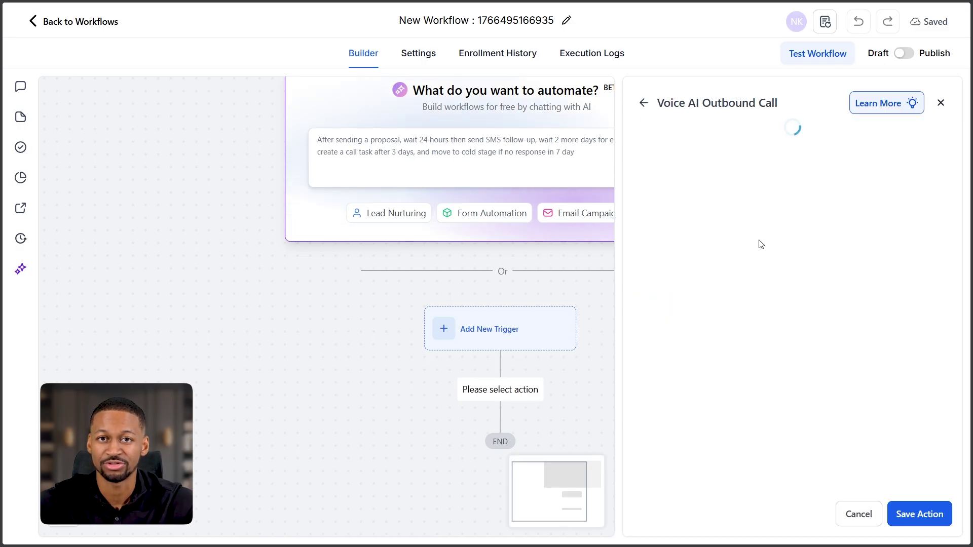